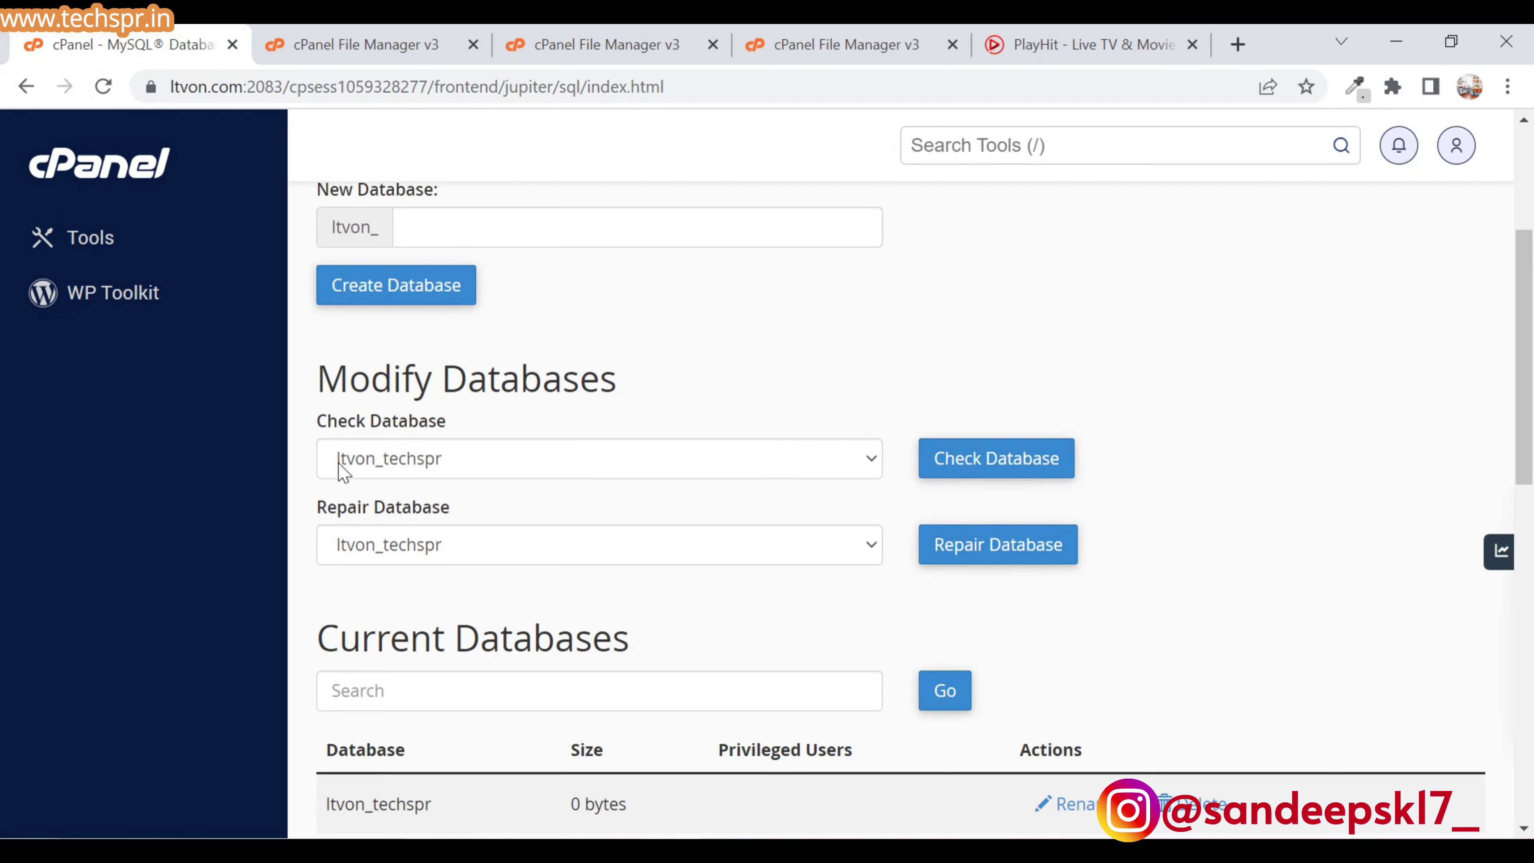
# - Create the MySQL user ltvon_techspr with a pasted strong password, confirmed twice
pyautogui.scroll(-3, 628, 598)
pyautogui.scroll(-8, 626, 593)
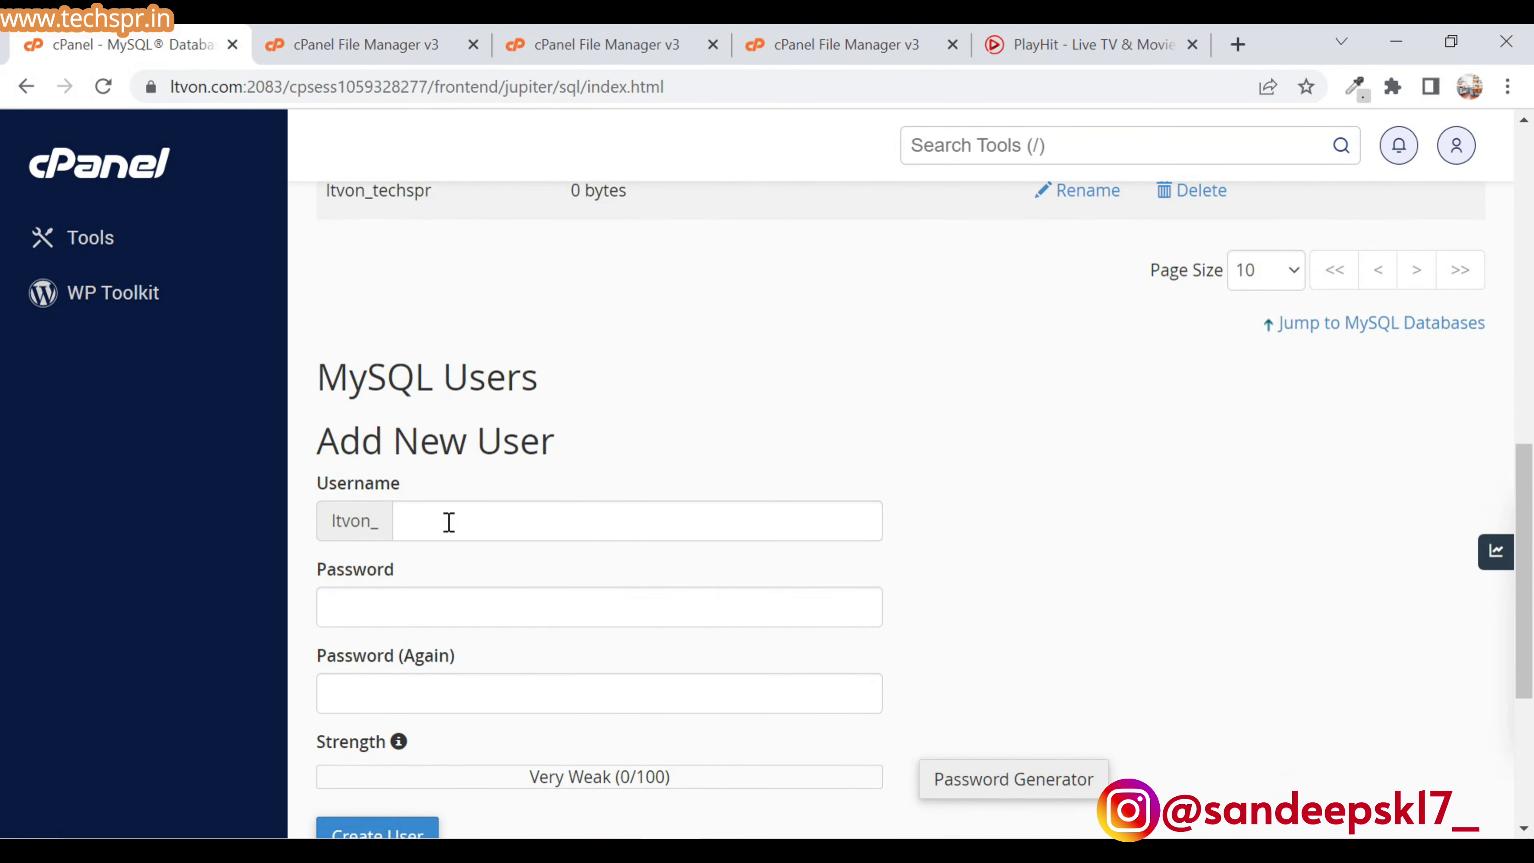
pyautogui.click(445, 521)
pyautogui.click(530, 575)
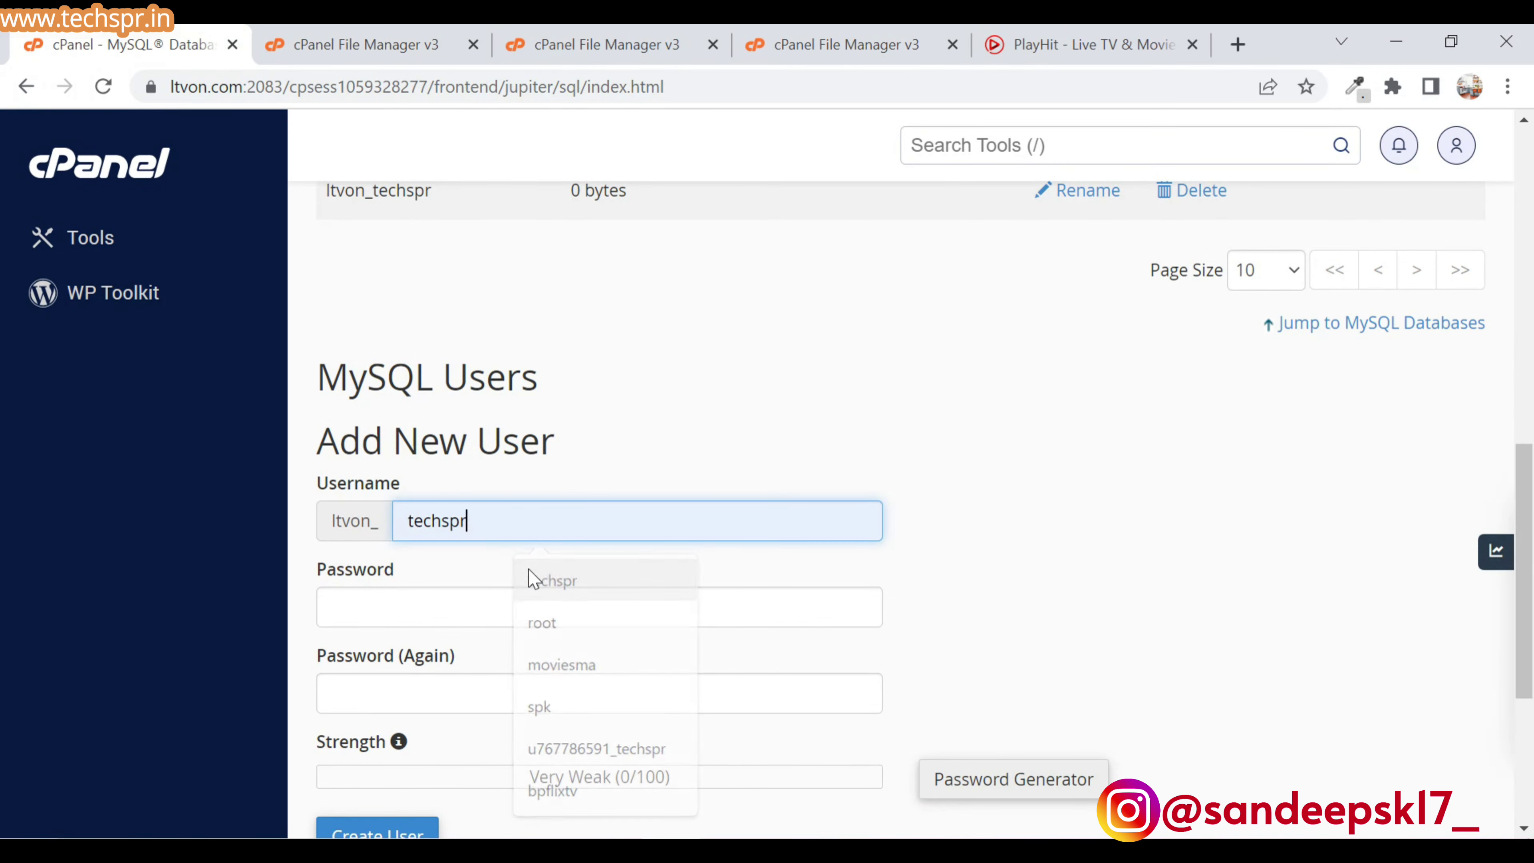
pyautogui.click(458, 606)
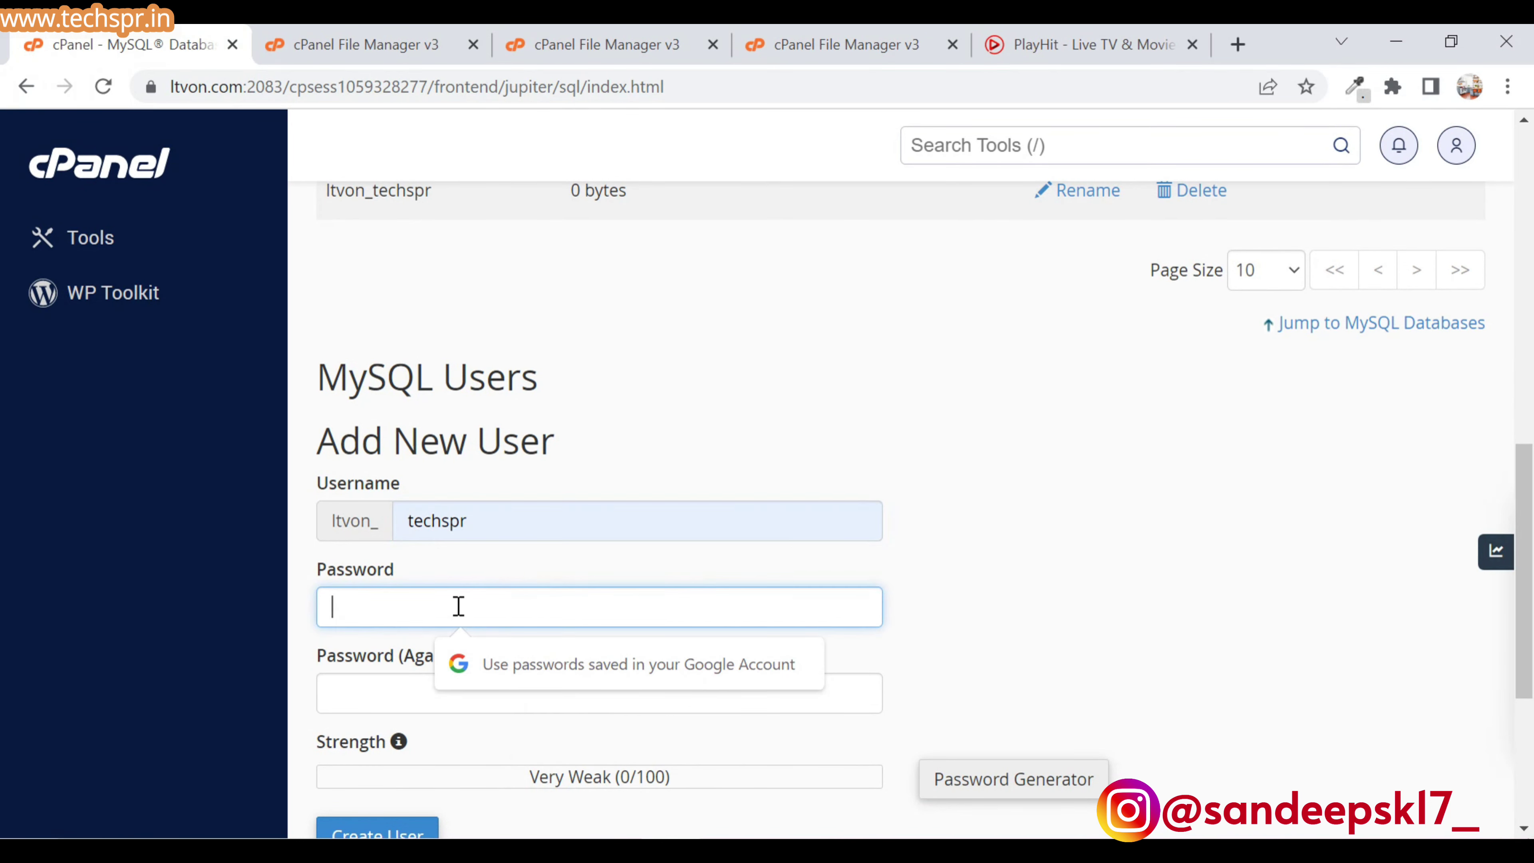
pyautogui.scroll(-4, 459, 610)
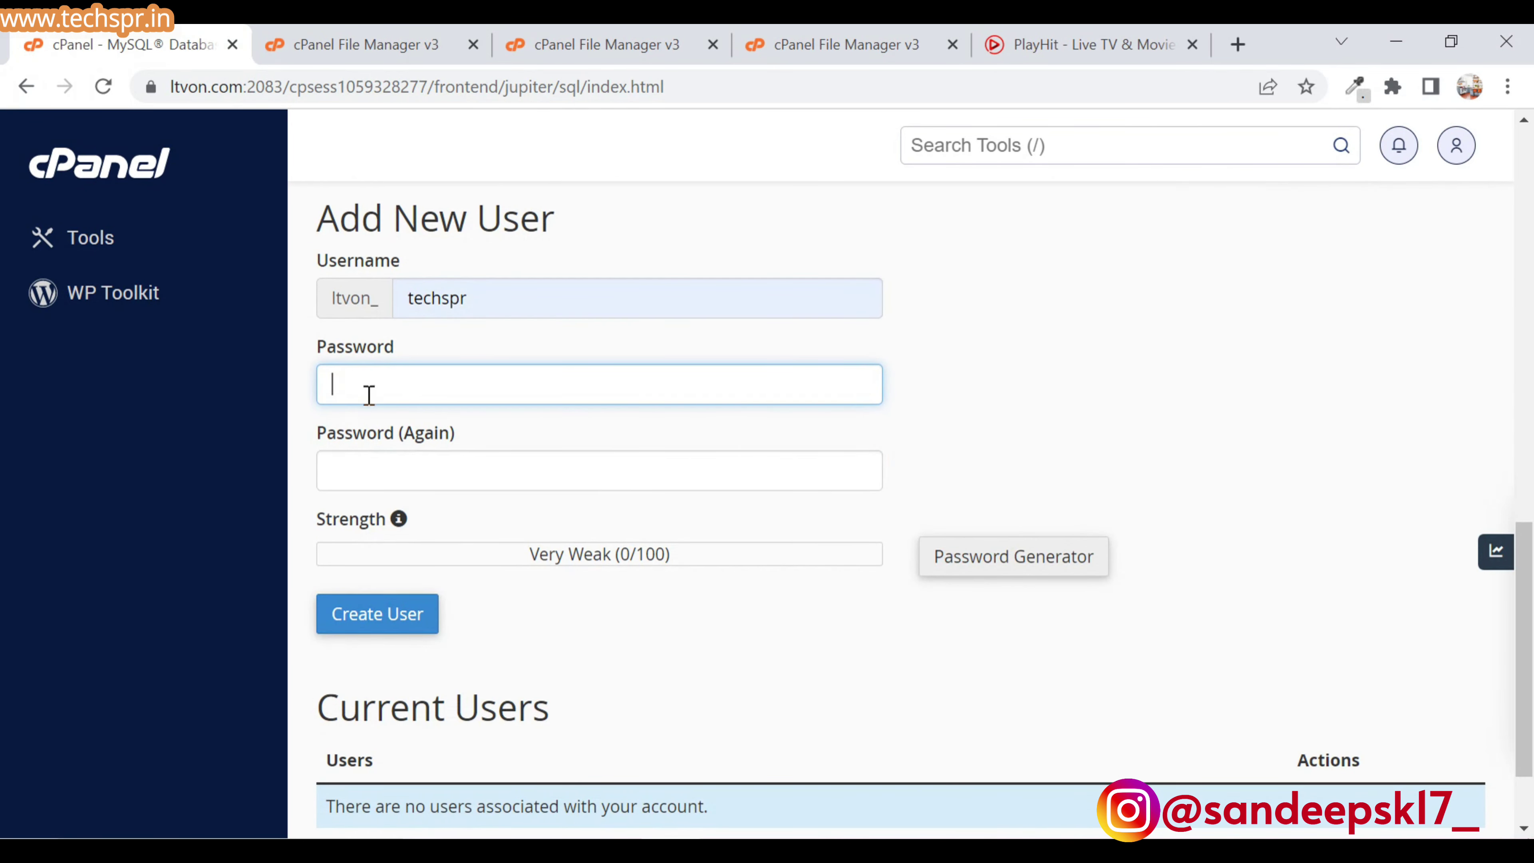
pyautogui.hotkey('ctrl', 'v')
pyautogui.press('Tab')
pyautogui.hotkey('ctrl', 'v')
pyautogui.scroll(-3, 597, 659)
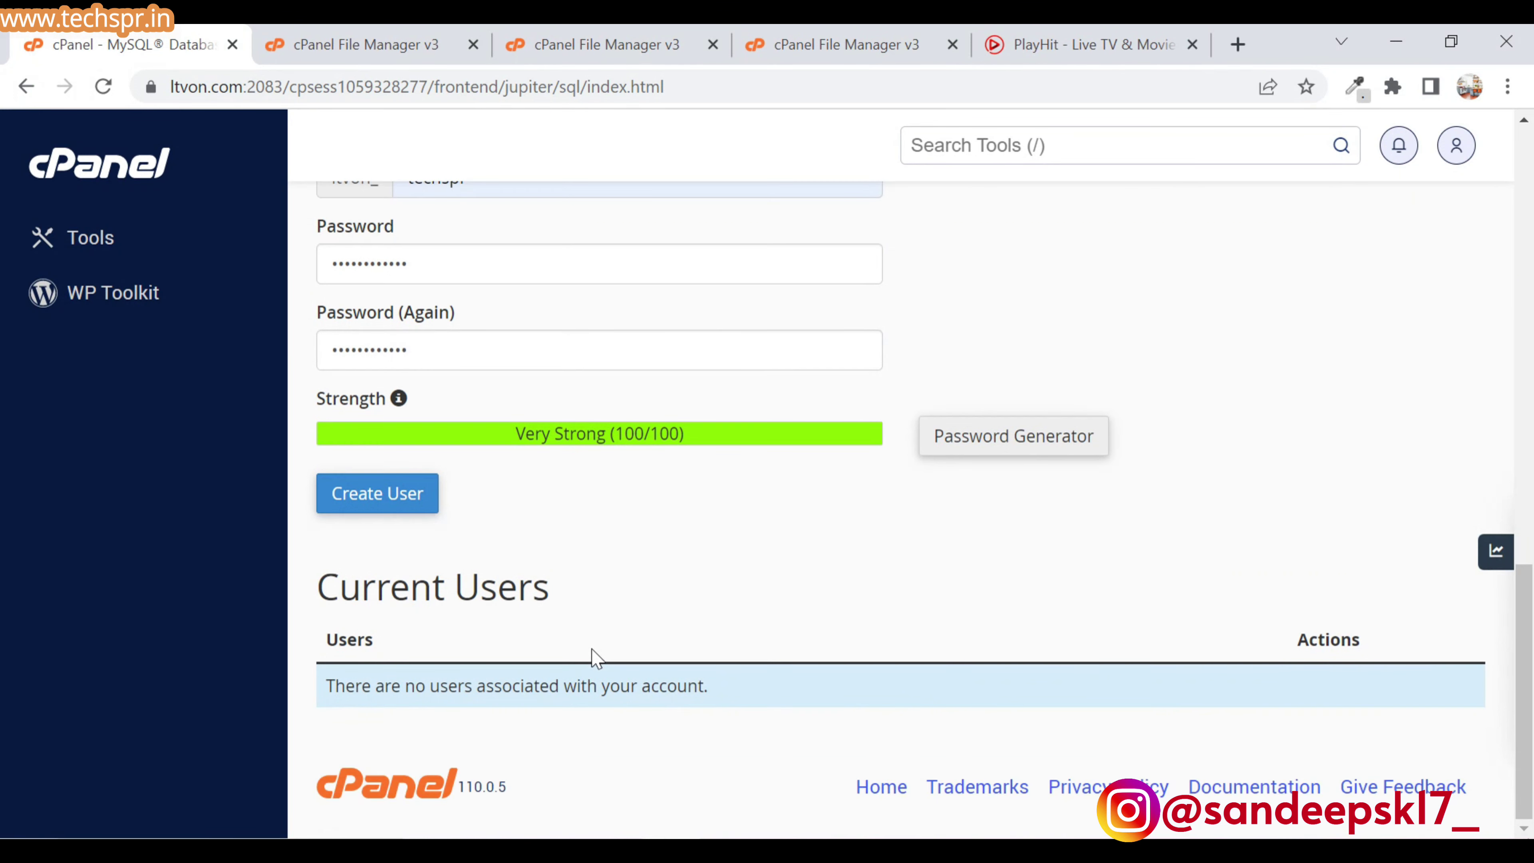
pyautogui.click(374, 494)
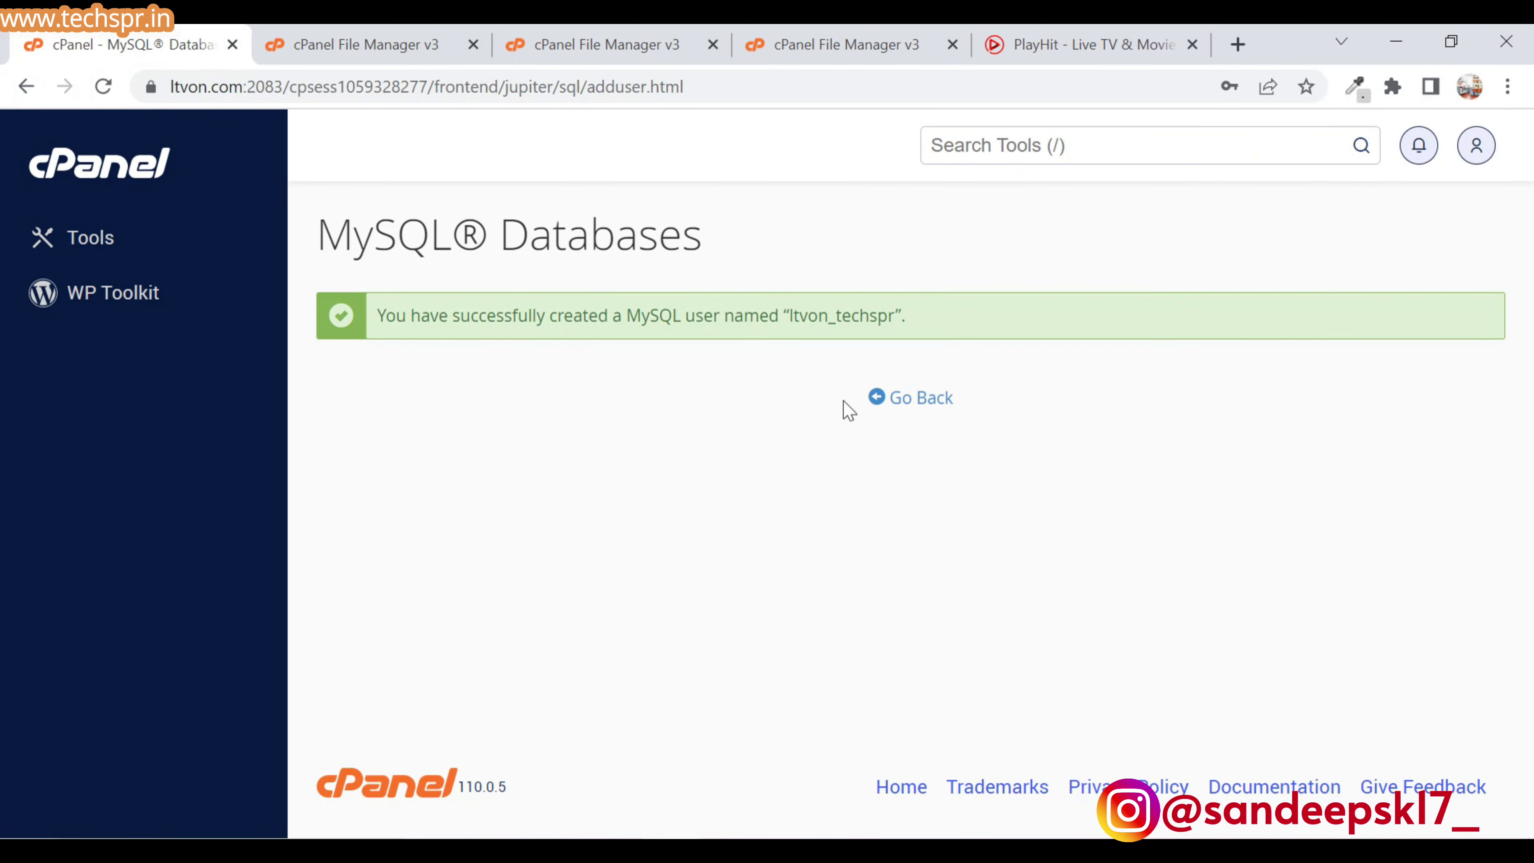
# - Return to the MySQL Databases page and locate the Add User To Database section
pyautogui.click(876, 398)
pyautogui.scroll(-15, 876, 423)
pyautogui.moveTo(315, 253); pyautogui.dragTo(736, 291)
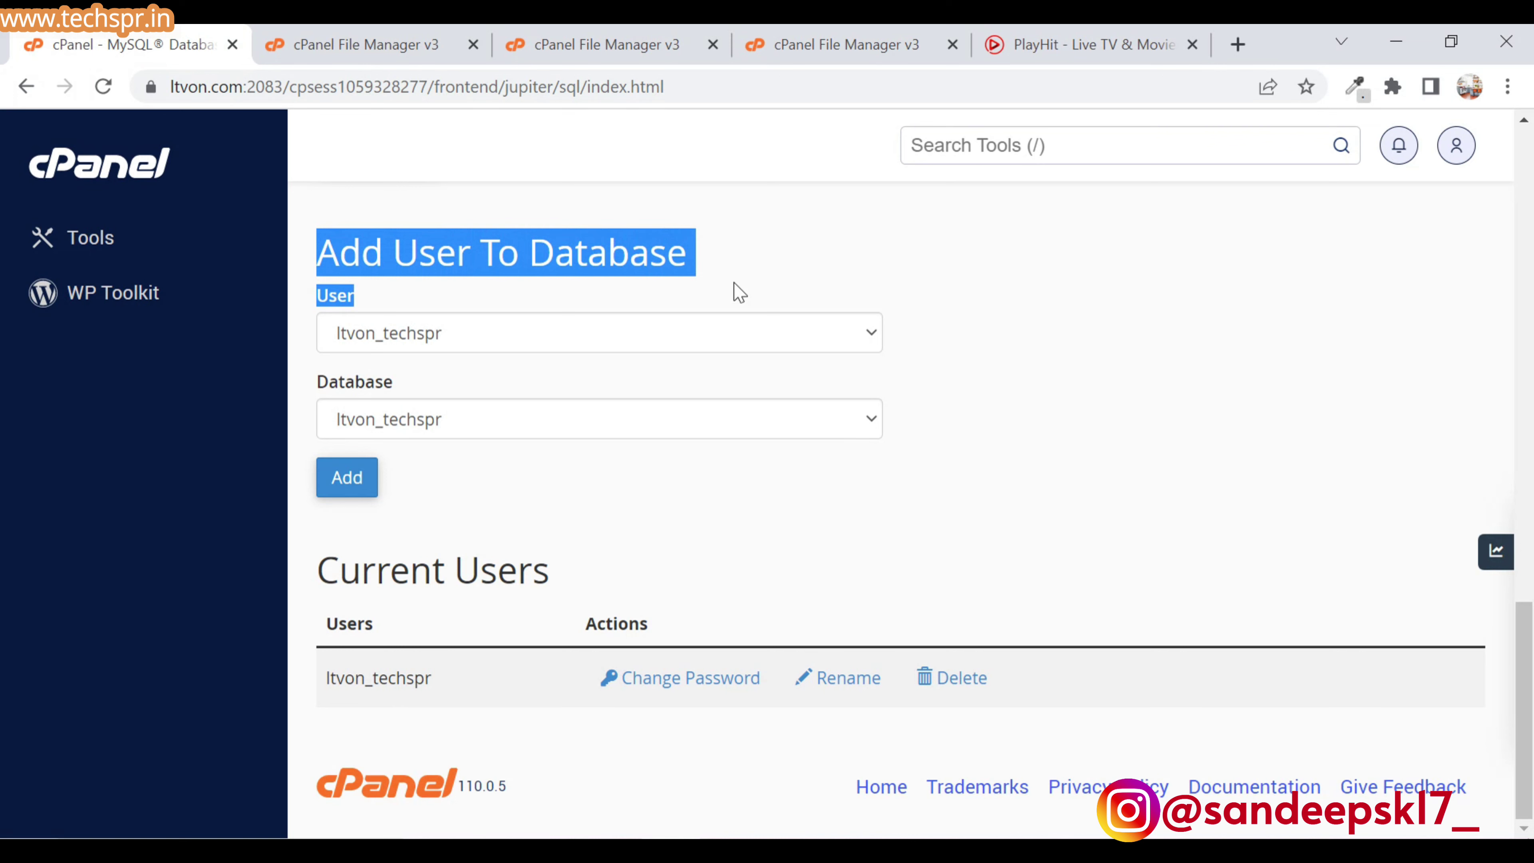
# - Choose ltvon_techspr as both the user and the database in Add User To Database
pyautogui.click(510, 328)
pyautogui.click(514, 329)
pyautogui.click(413, 426)
pyautogui.click(414, 430)
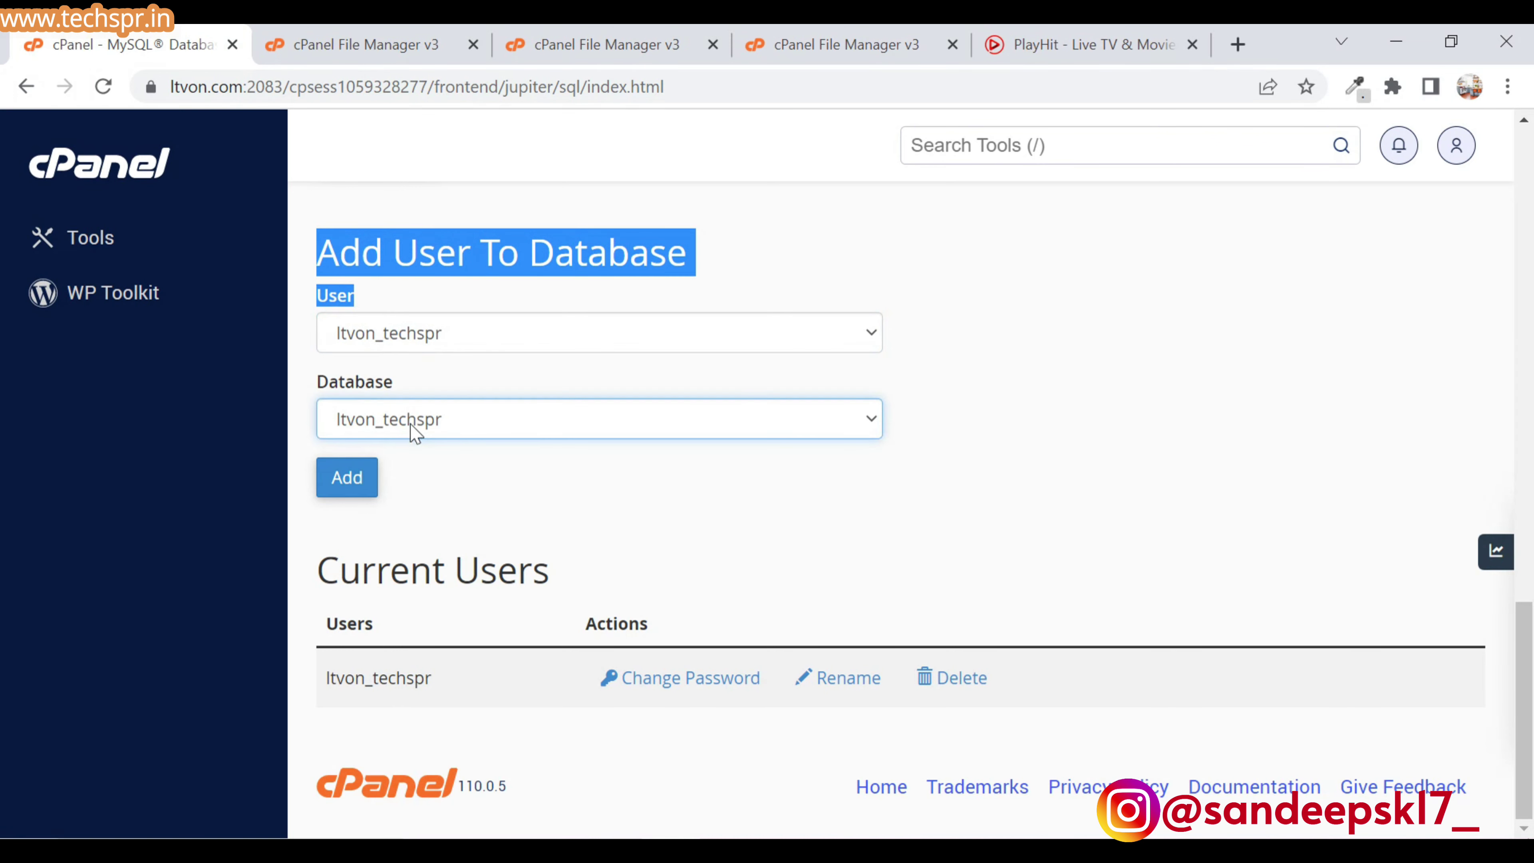
pyautogui.click(493, 343)
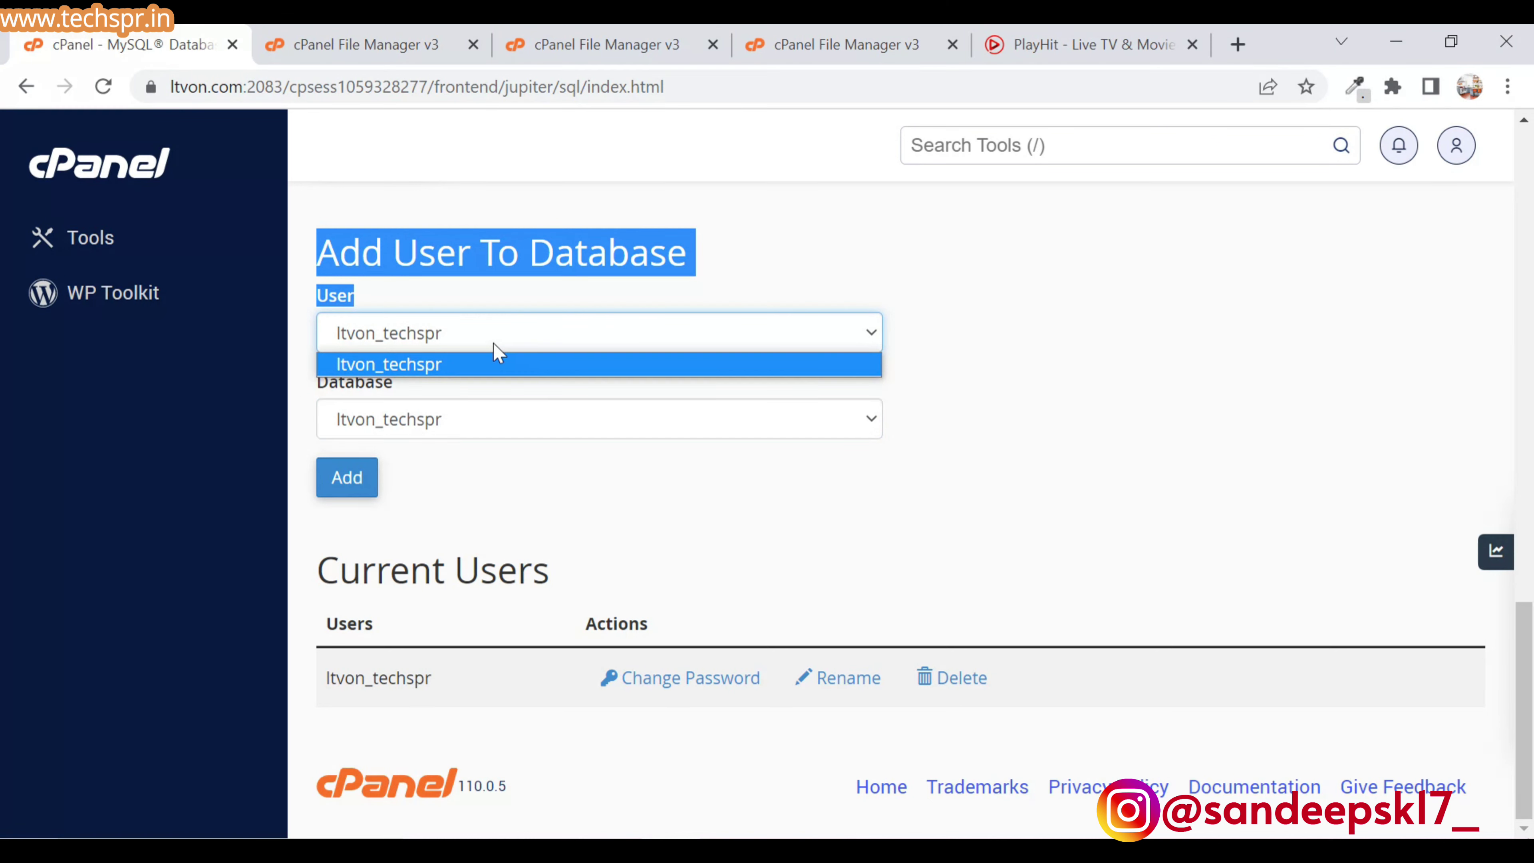
pyautogui.click(440, 418)
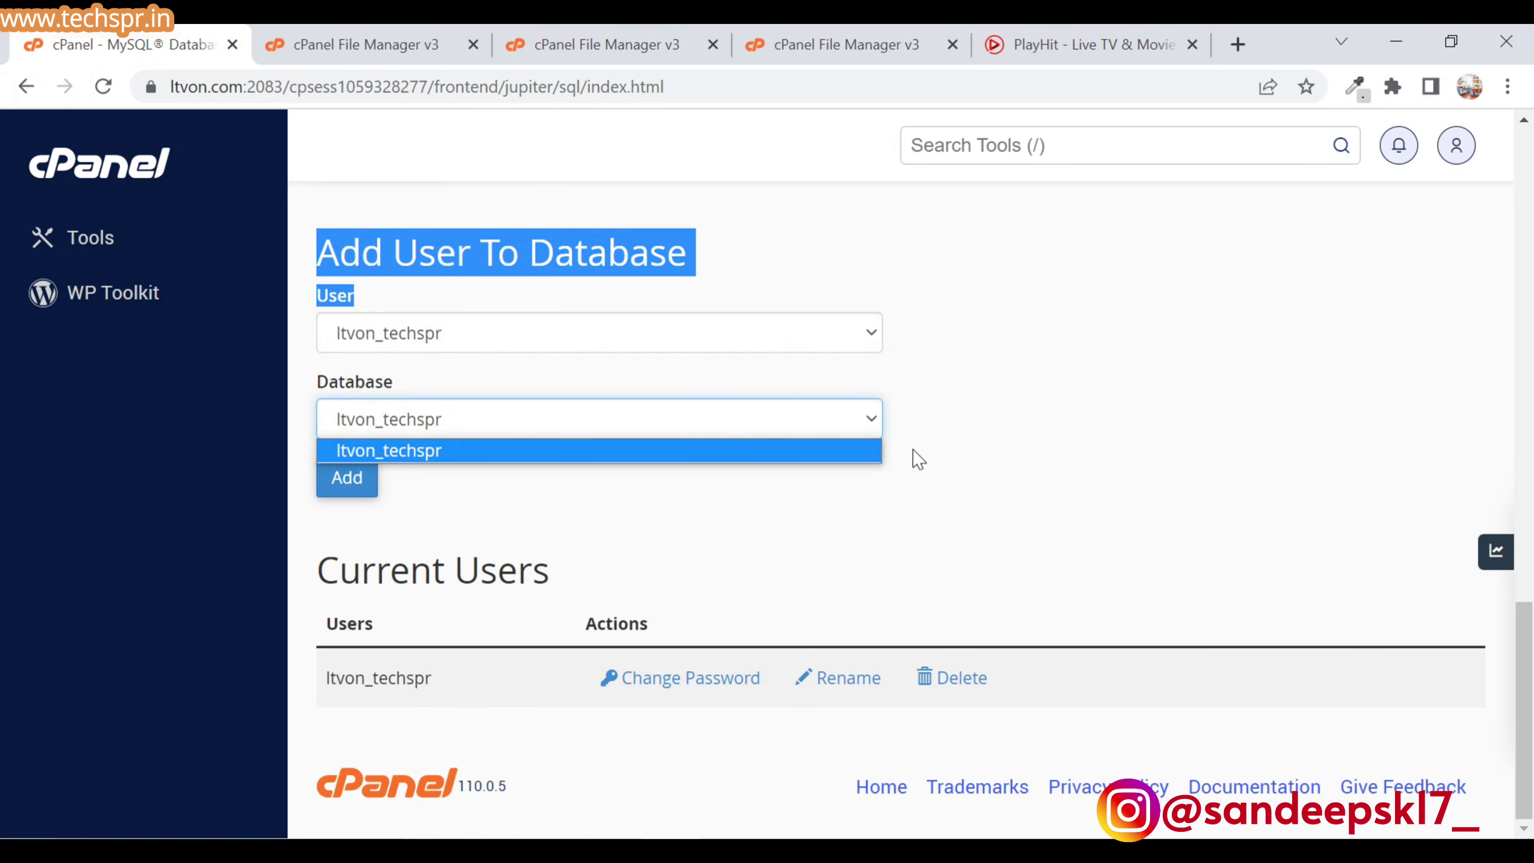
pyautogui.click(913, 462)
# - Add the user to the database with ALL PRIVILEGES and save the changes
pyautogui.click(347, 477)
pyautogui.click(334, 445)
pyautogui.scroll(-5, 906, 544)
pyautogui.click(387, 668)
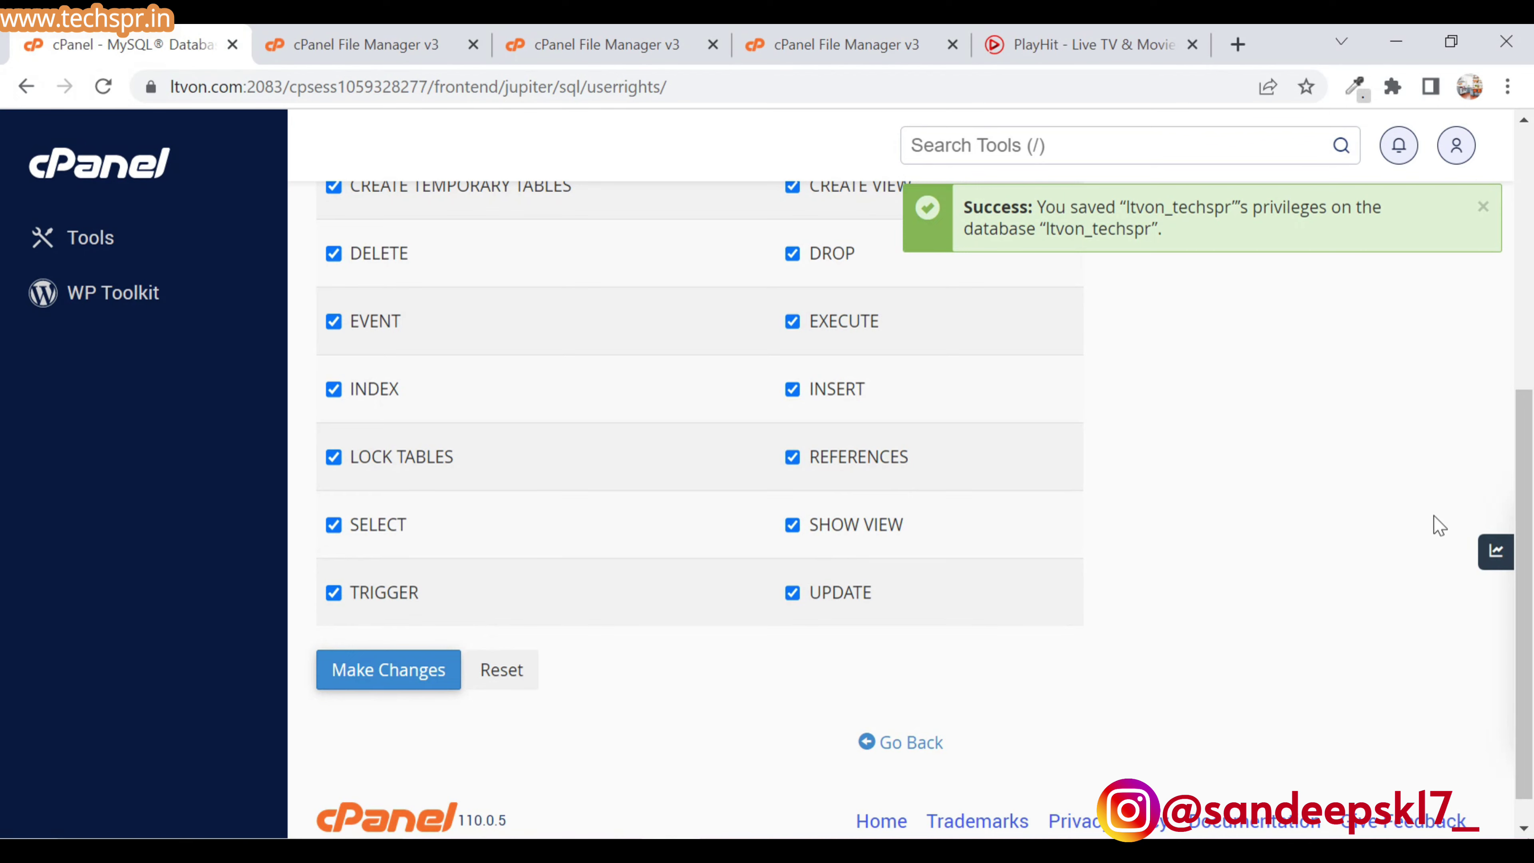
# - Scroll back up the privileges confirmation page
pyautogui.scroll(5, 1438, 522)
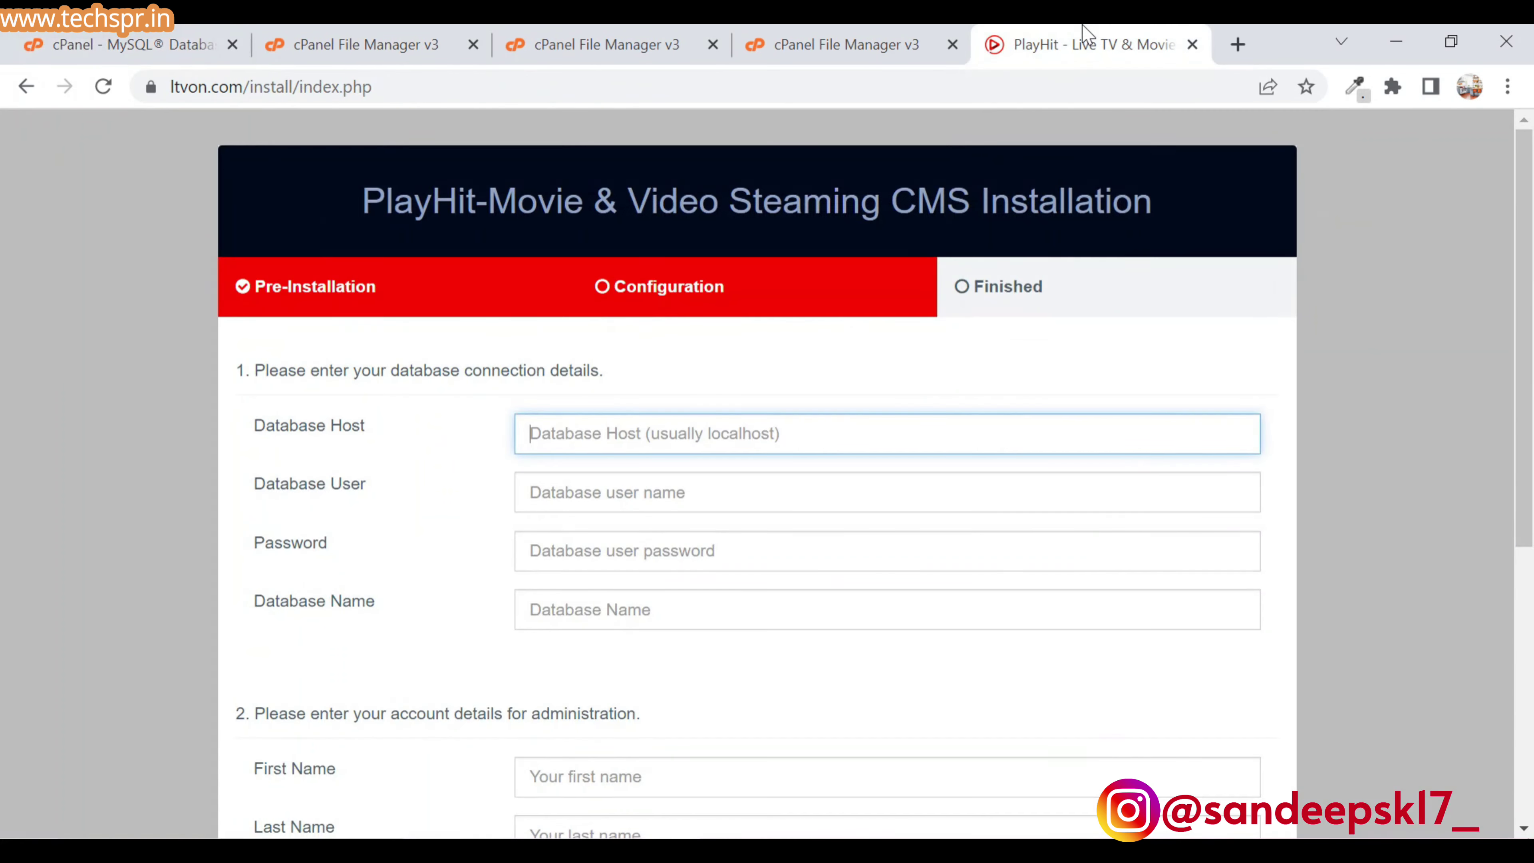
# - Copy ltvon_techspr from cPanel into Database User and Database Name, with localhost as host
pyautogui.click(1087, 38)
pyautogui.click(121, 44)
pyautogui.doubleClick(418, 353)
pyautogui.hotkey('ctrl', 'c')
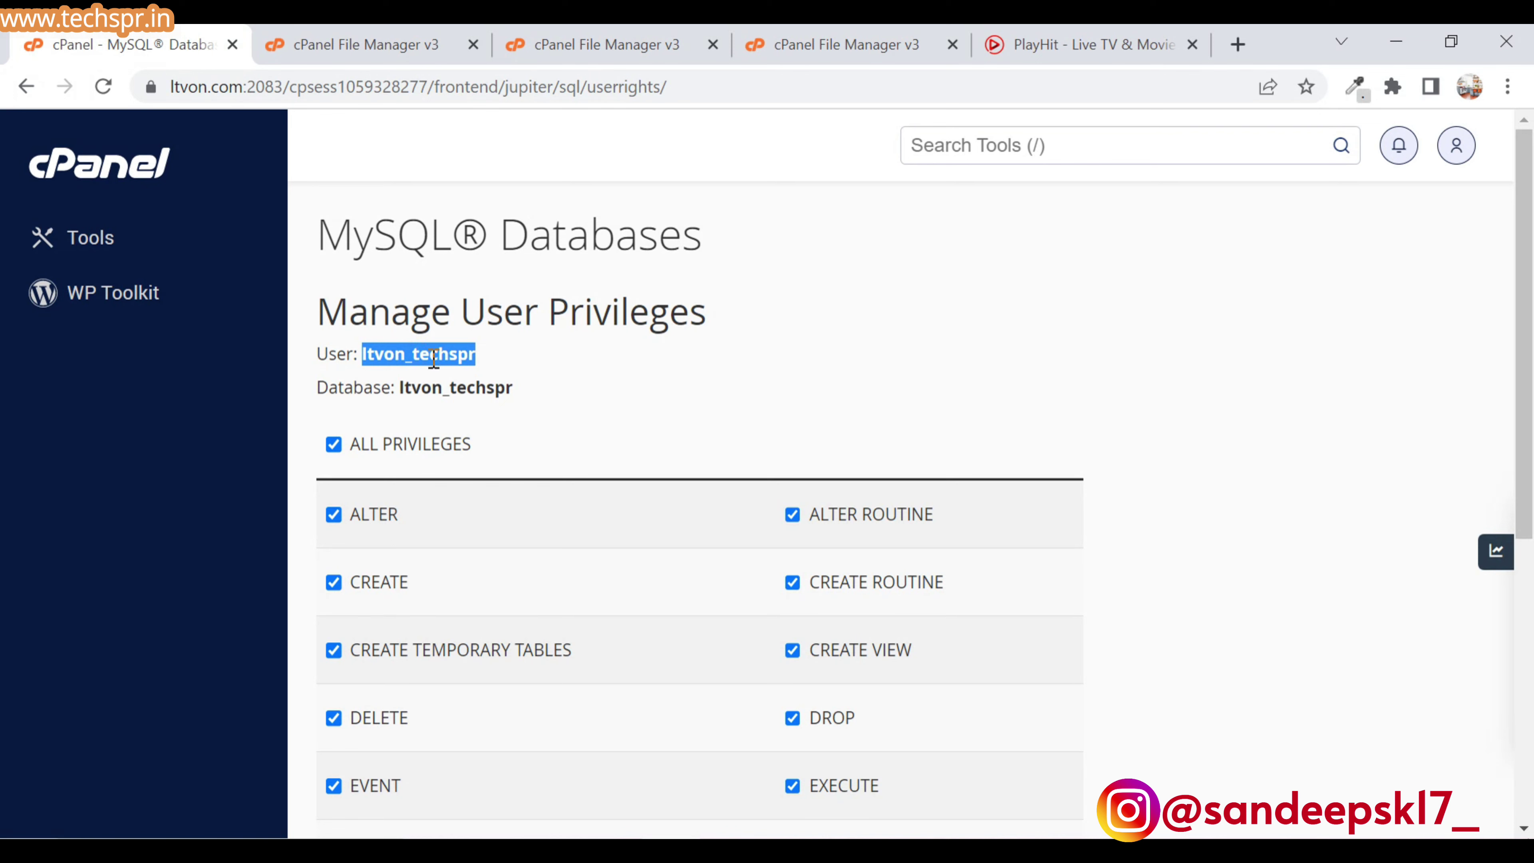
pyautogui.click(1087, 34)
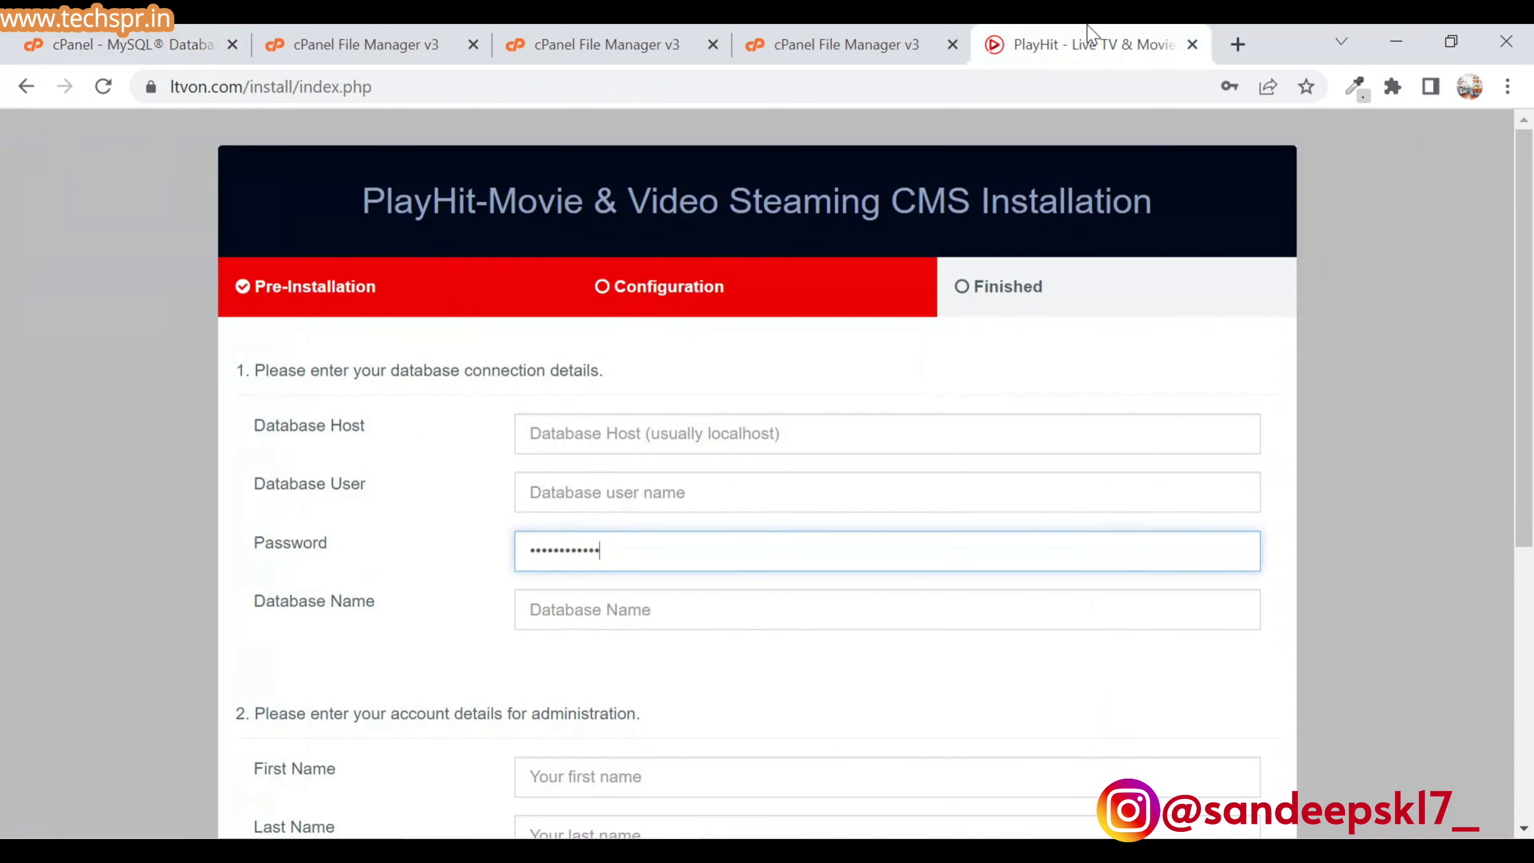
pyautogui.click(637, 499)
pyautogui.hotkey('ctrl', 'v')
pyautogui.click(582, 611)
pyautogui.hotkey('ctrl', 'v')
pyautogui.click(589, 435)
pyautogui.click(667, 491)
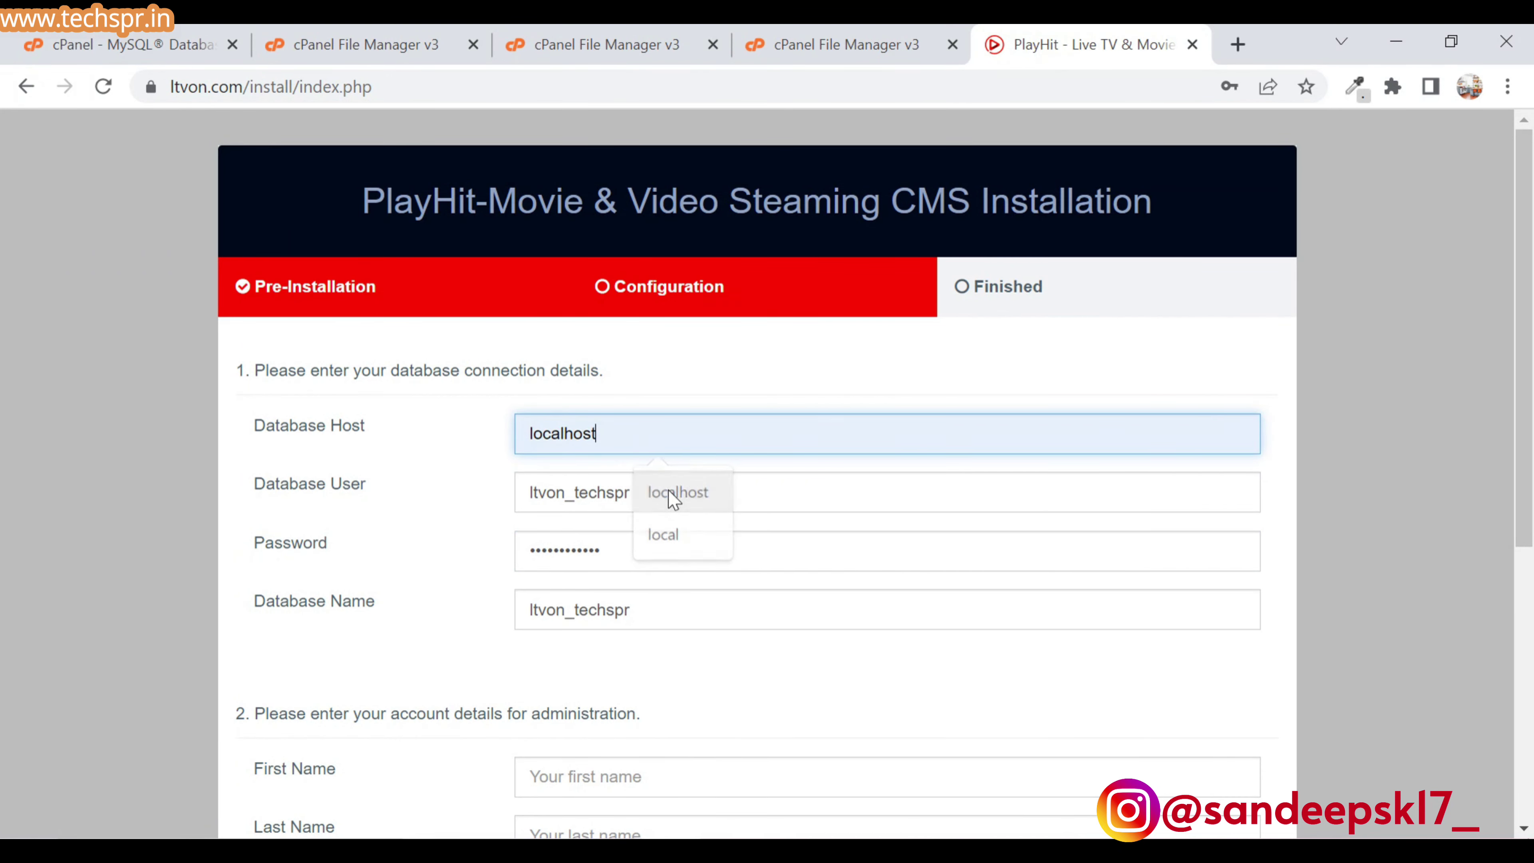
# - Fill the administration details: first and last name admin, plus the admin's e-mail address
pyautogui.click(604, 777)
pyautogui.scroll(-6, 254, 333)
pyautogui.moveTo(253, 332); pyautogui.dragTo(413, 417)
pyautogui.click(604, 395)
pyautogui.write('admin')
pyautogui.click(604, 454)
pyautogui.write('admin')
pyautogui.click(667, 513)
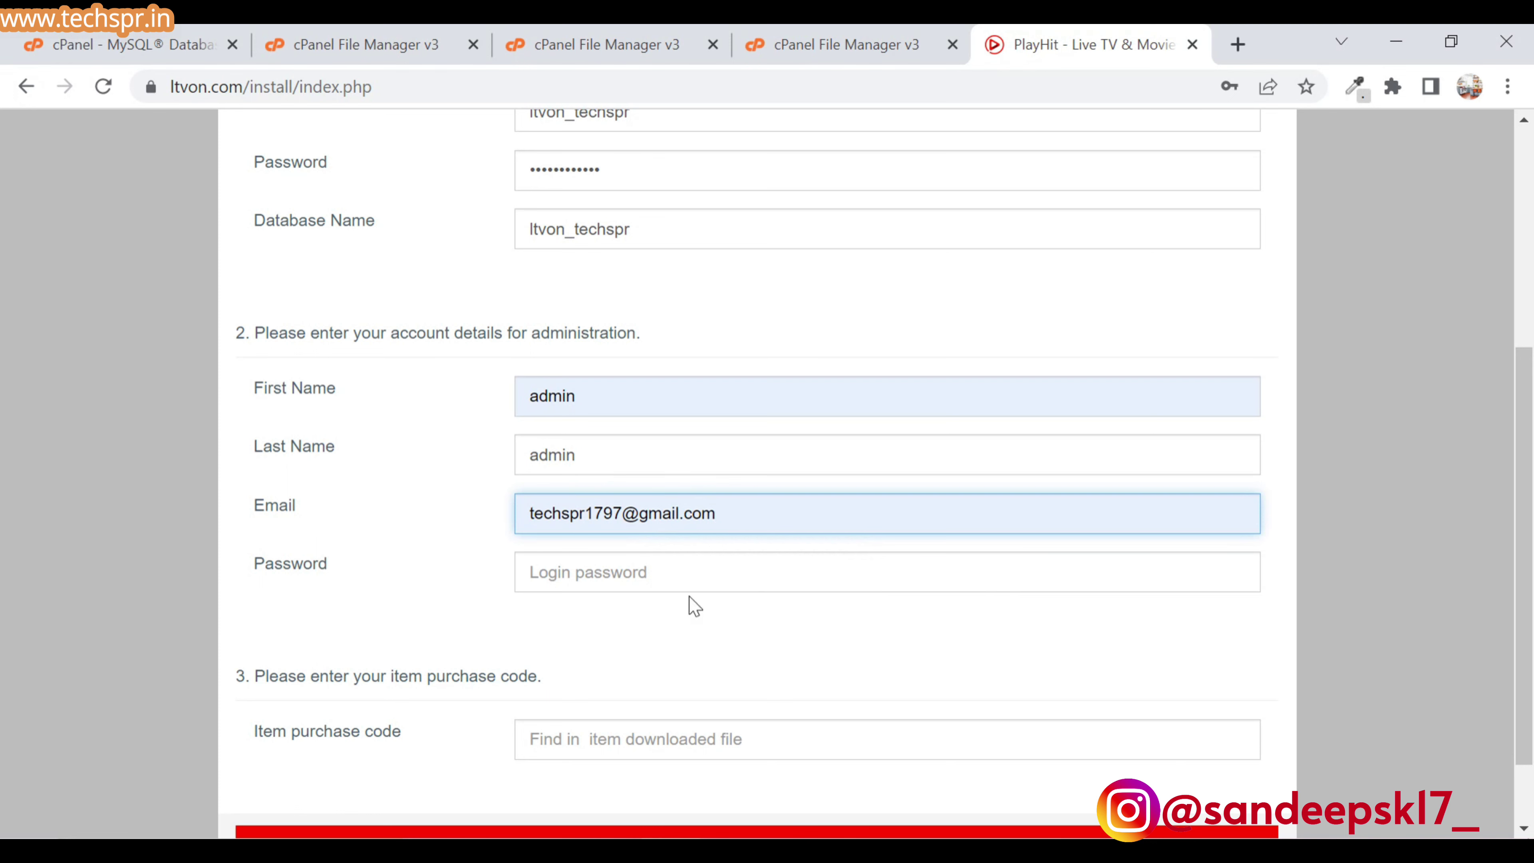
# - Enter the admin login password in the PlayHit installer form
pyautogui.scroll(-1, 689, 603)
pyautogui.click(585, 483)
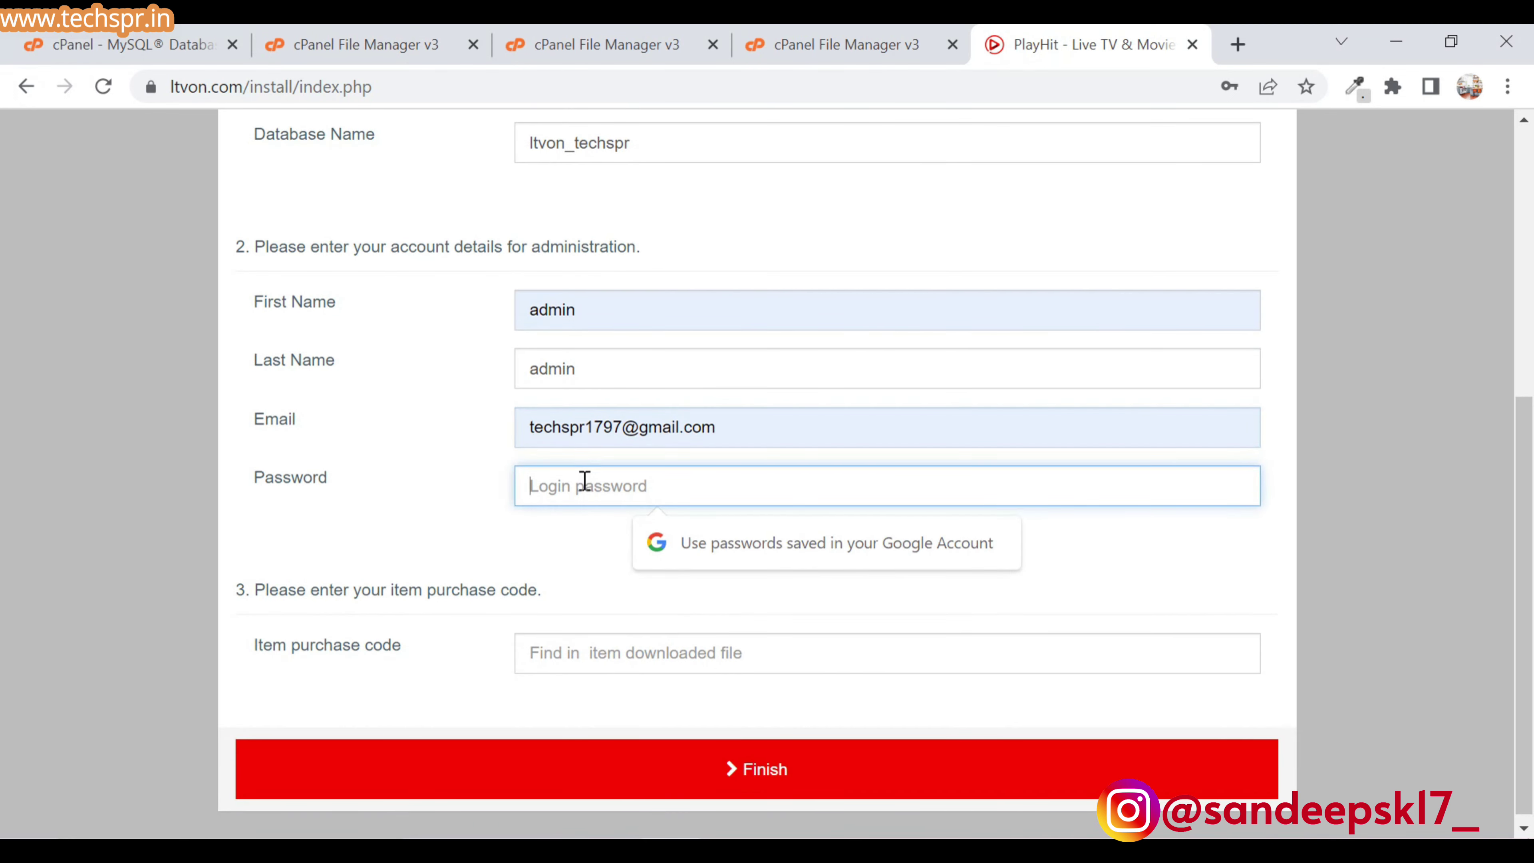
pyautogui.write('123456')
pyautogui.scroll(-1, 634, 643)
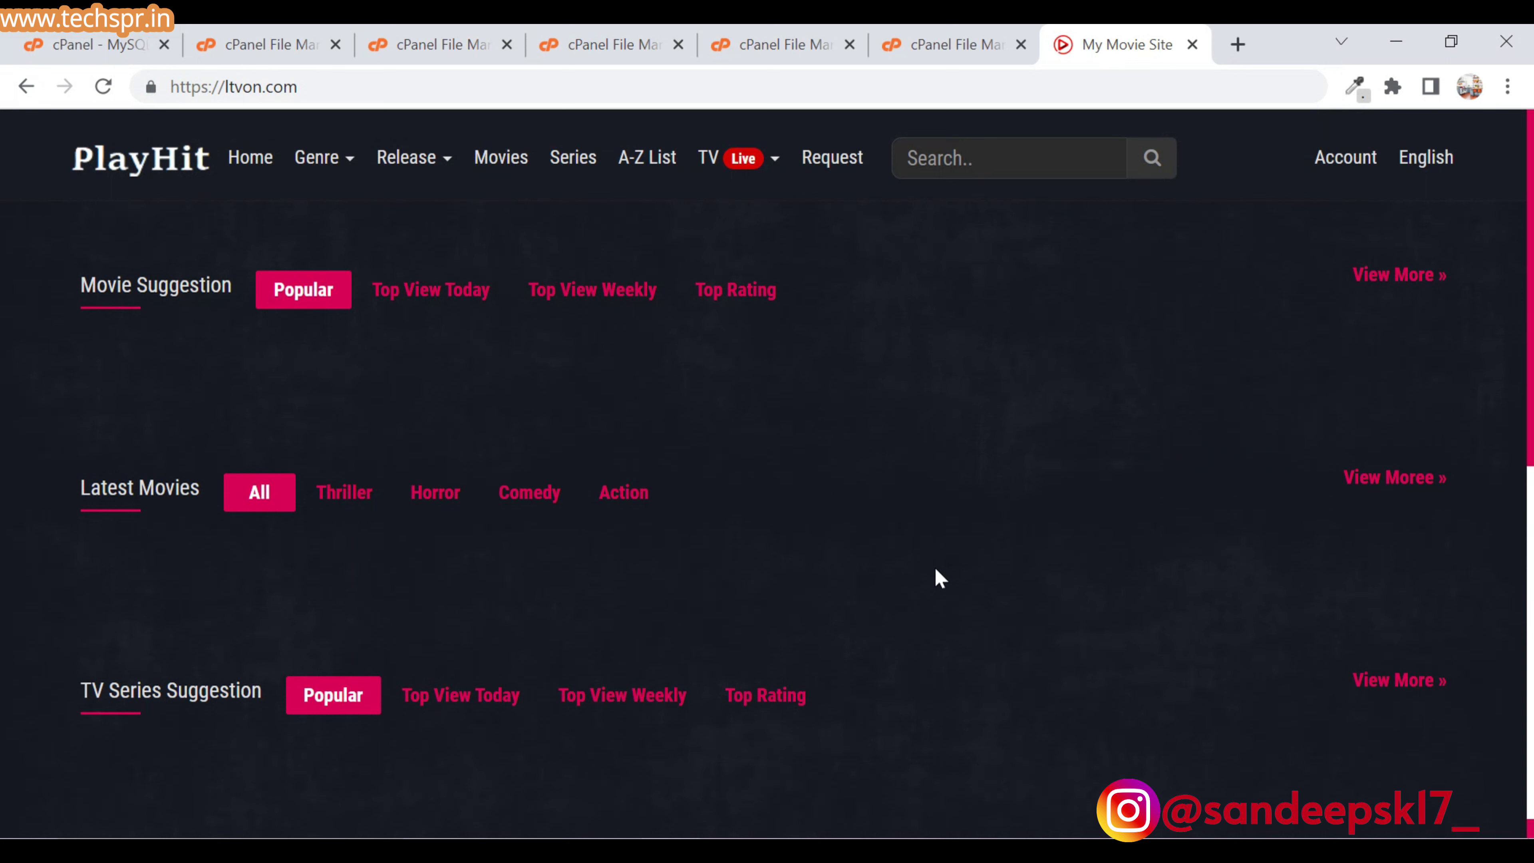
# - Open the site's login page by appending /user/login to the address
pyautogui.click(644, 89)
pyautogui.click(644, 89)
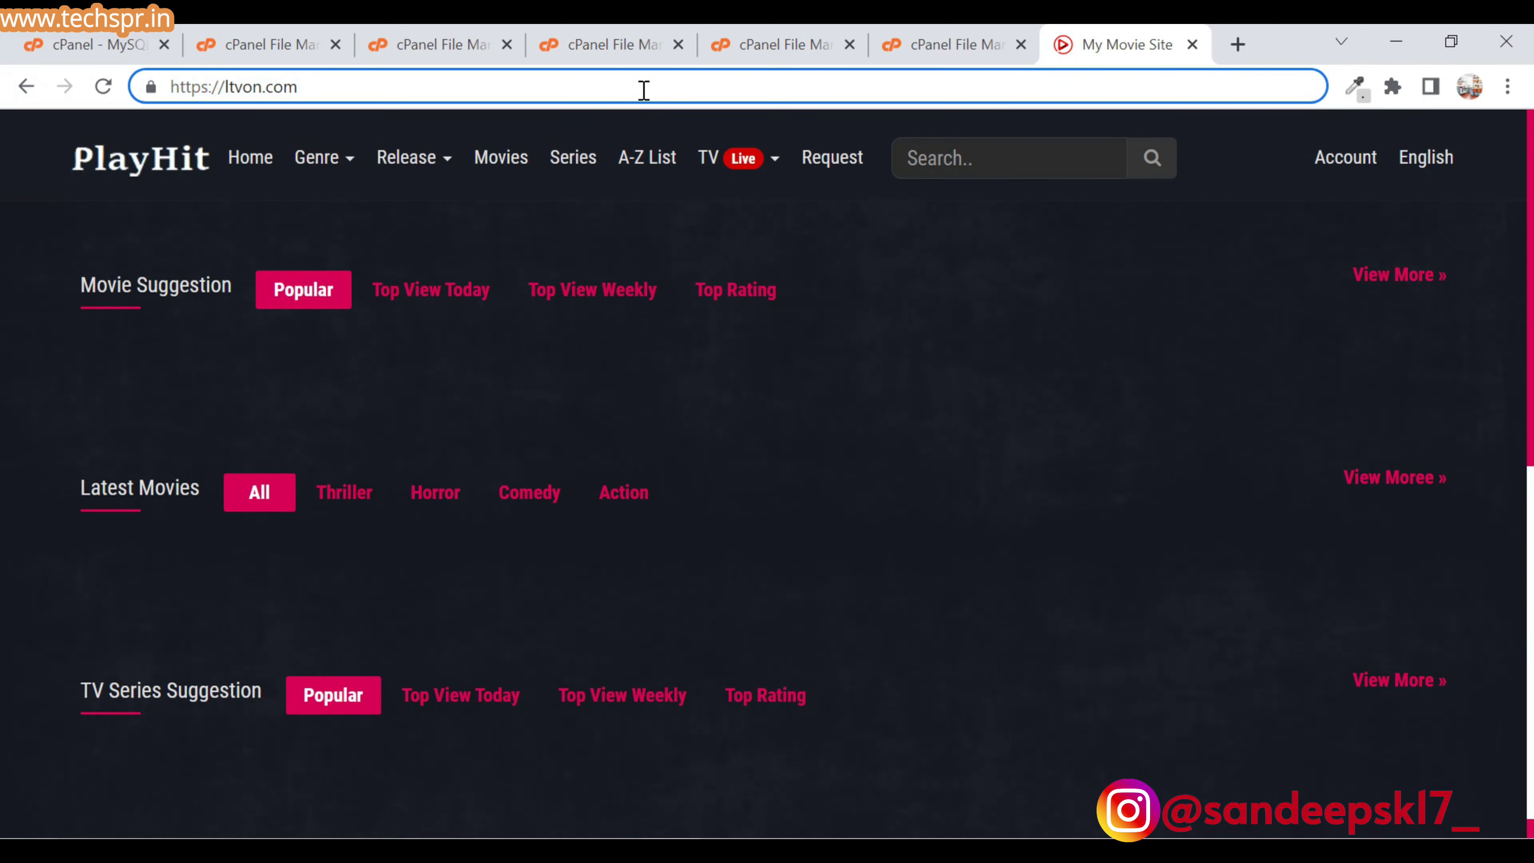
pyautogui.write('/user/login')
pyautogui.press('Return')
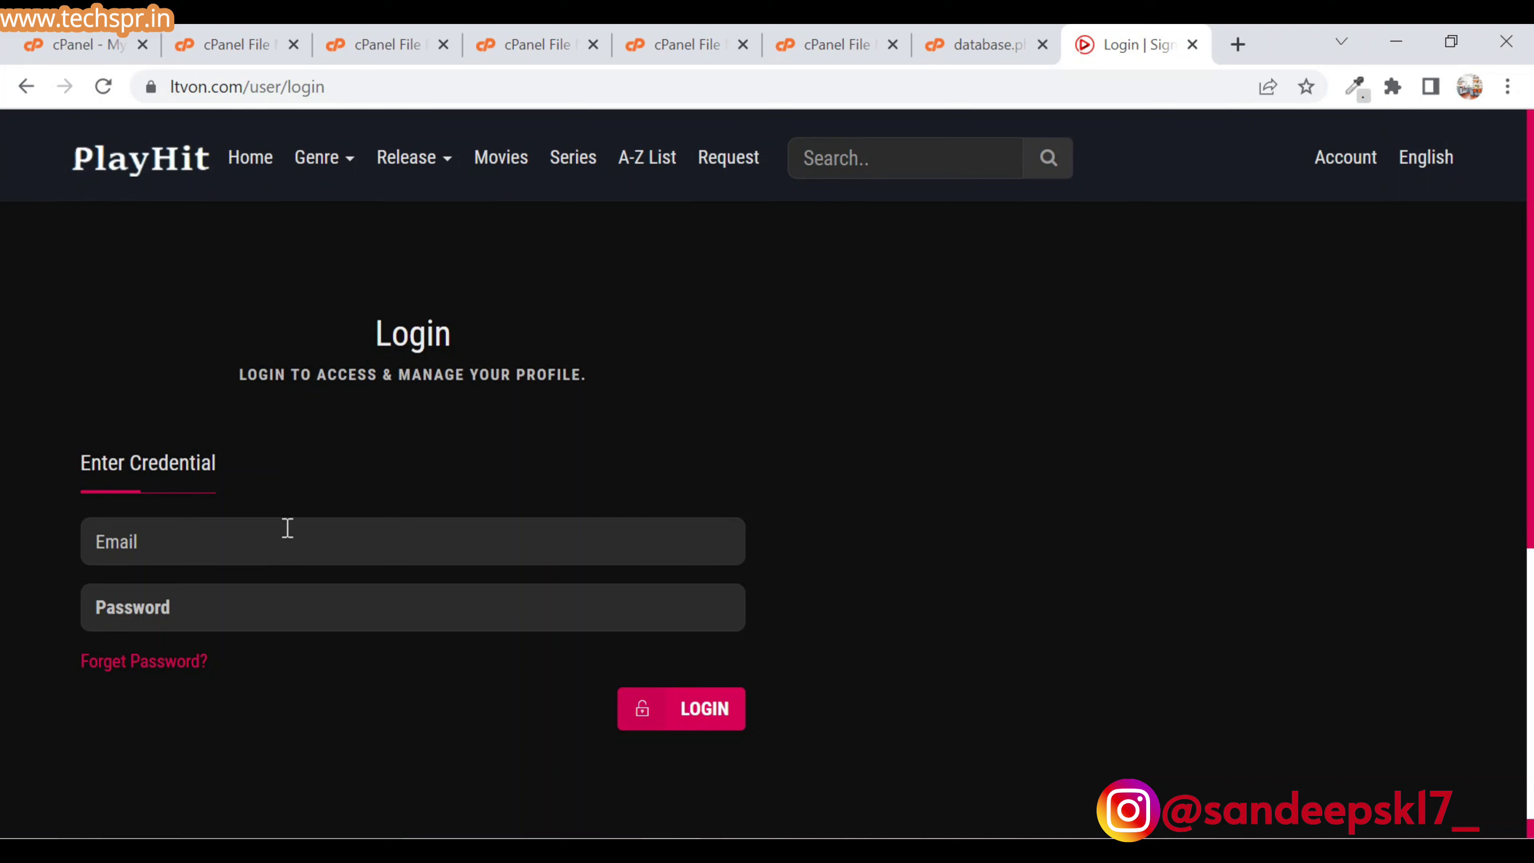
# - Log in with the saved admin e-mail and the account password
pyautogui.click(288, 528)
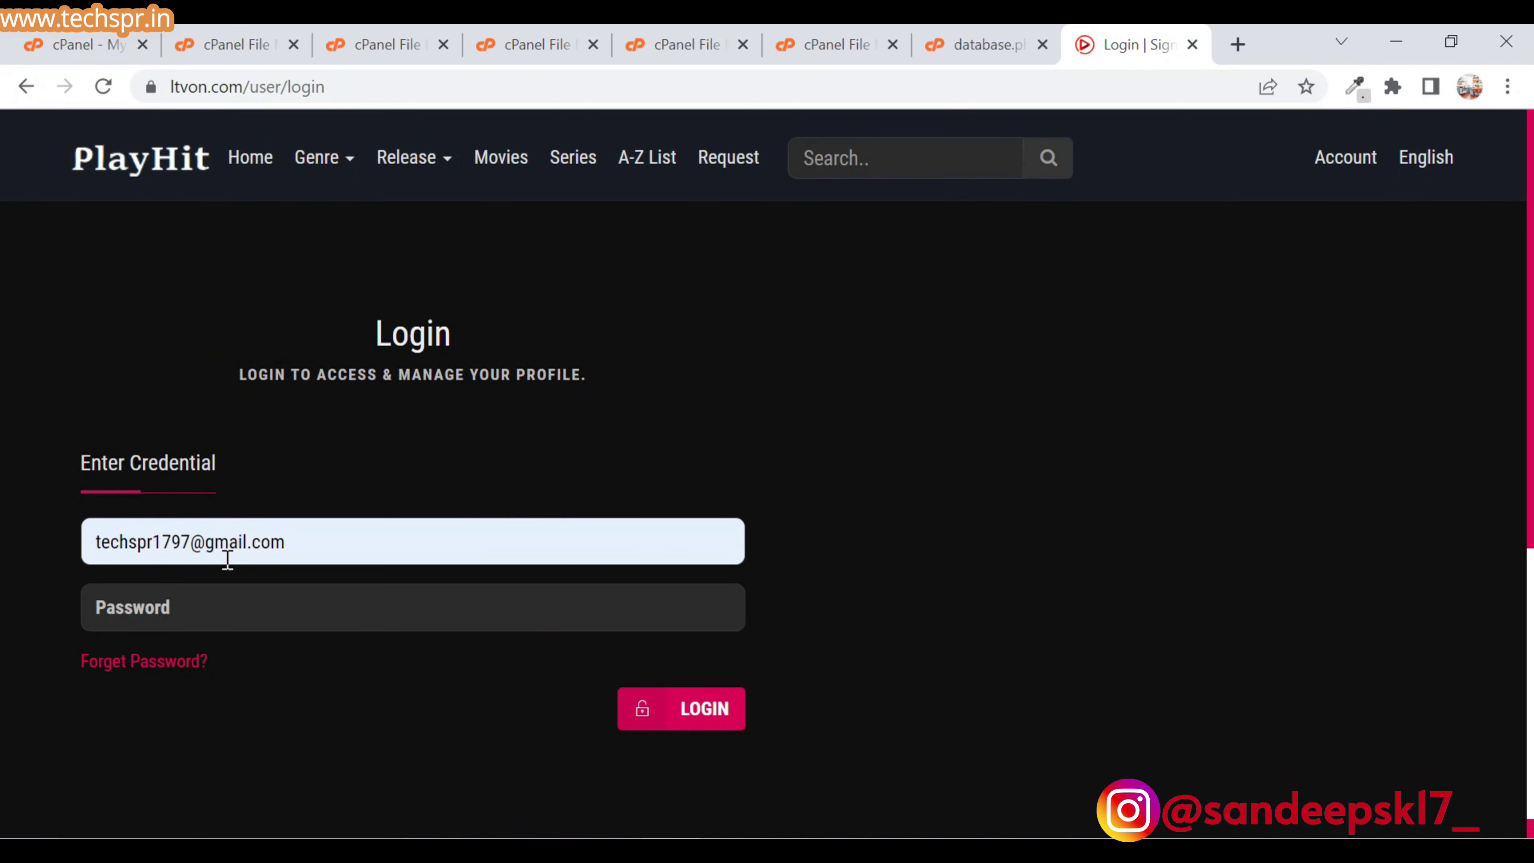
pyautogui.click(208, 610)
pyautogui.write('••••••')
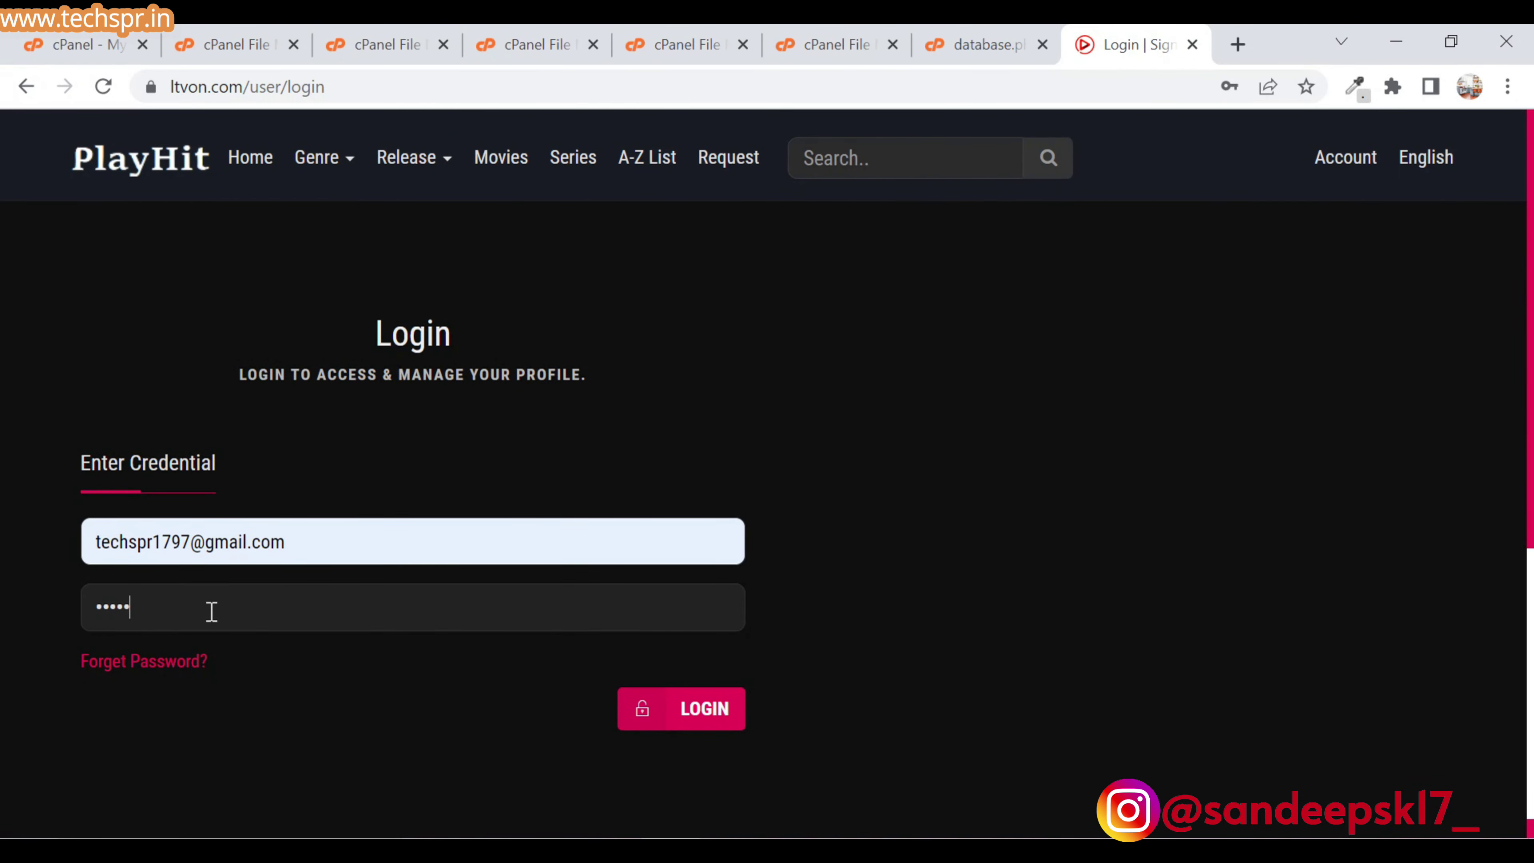
pyautogui.click(662, 708)
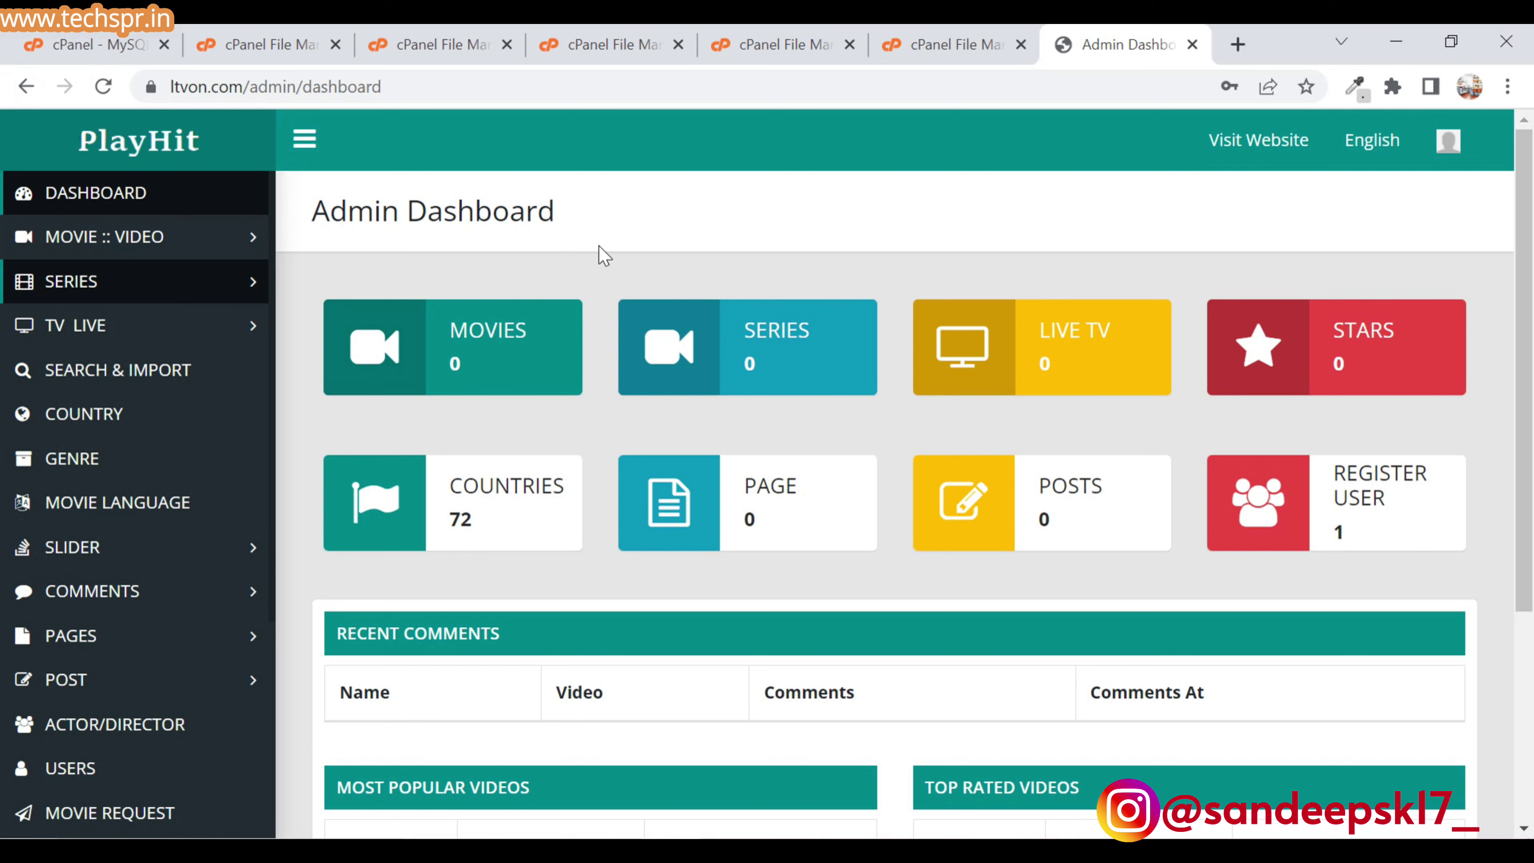
# - Expand MOVIE :: VIDEO in the admin sidebar and open NEW MOVIE / VIDEO
pyautogui.scroll(-5, 598, 247)
pyautogui.click(104, 236)
pyautogui.click(86, 279)
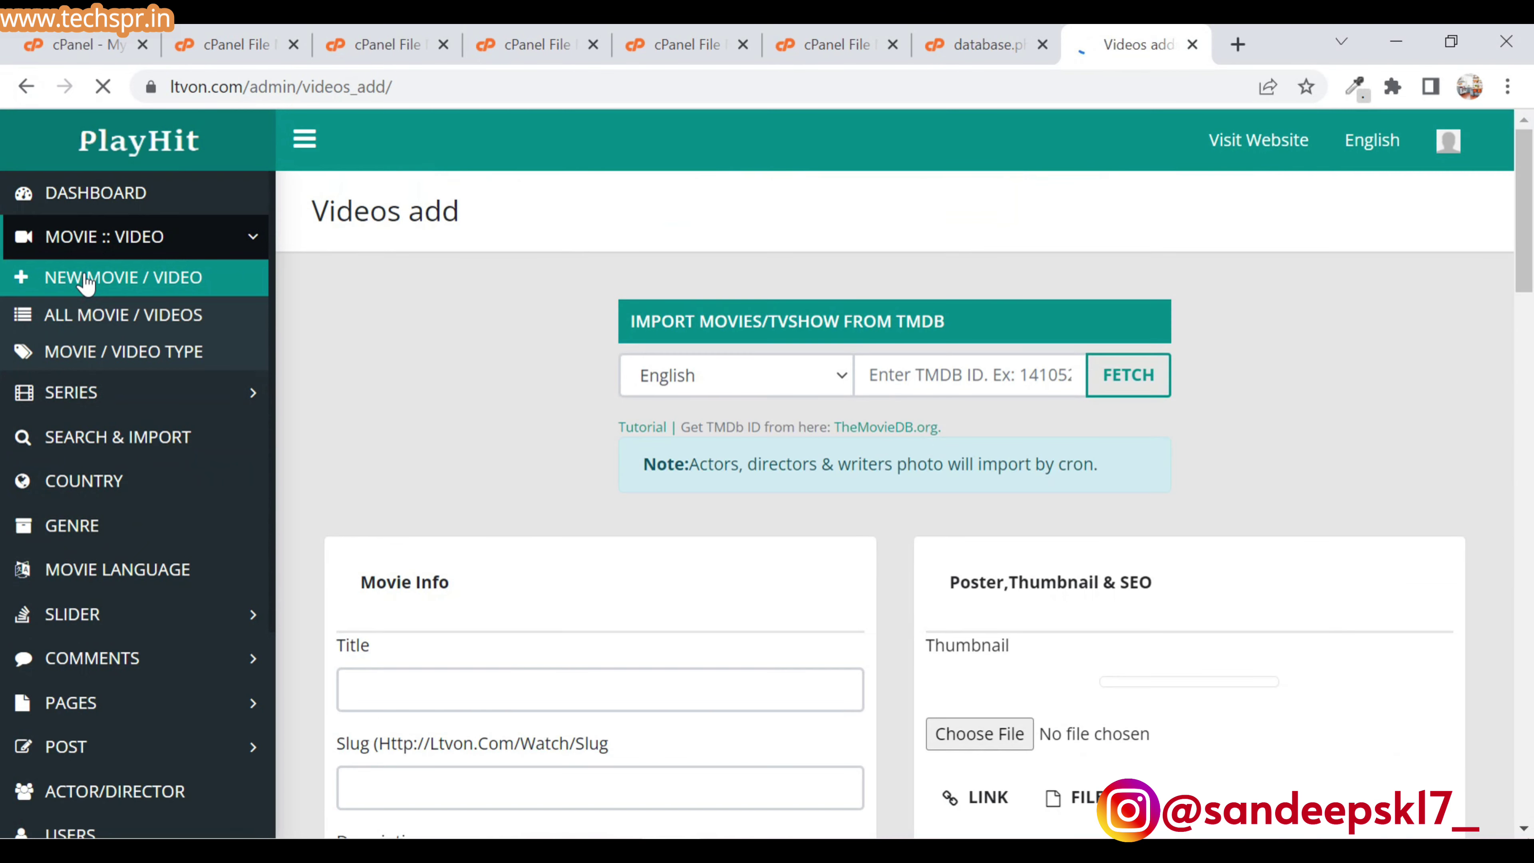